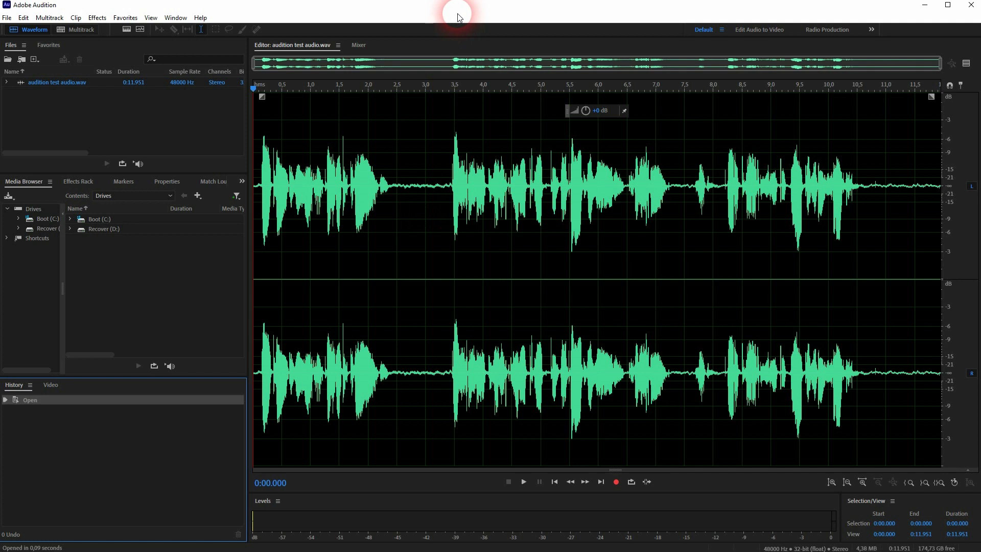
# - Play the recording and scrub through the pause at about 2.6 to 3.3 s to check its background noise level
pyautogui.press('space')
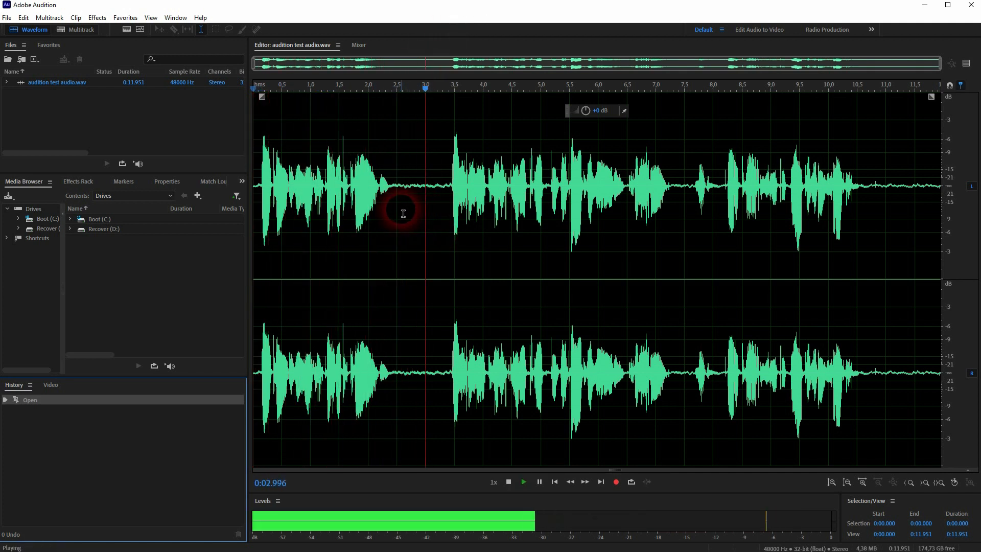
pyautogui.moveTo(402, 209); pyautogui.dragTo(435, 261)
pyautogui.press('space')
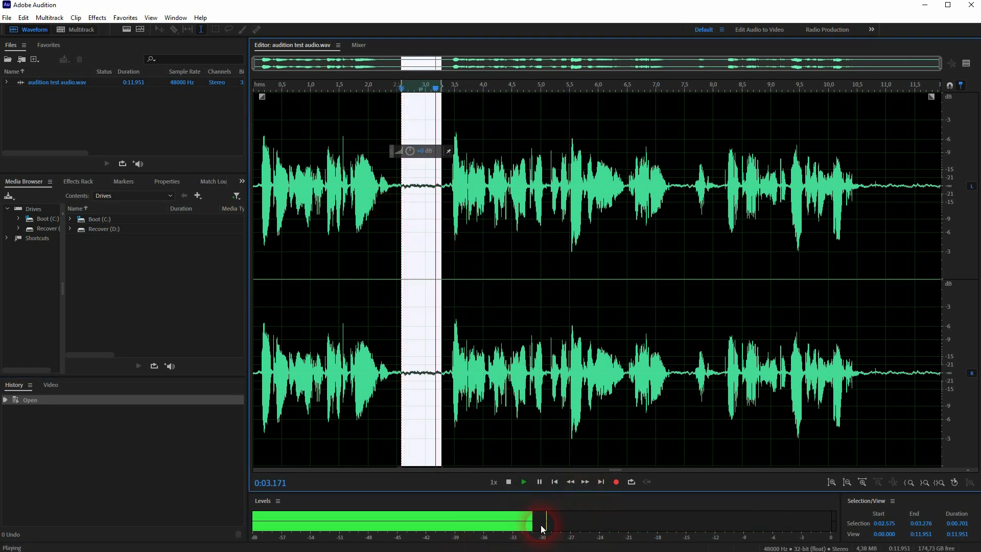
pyautogui.press('space')
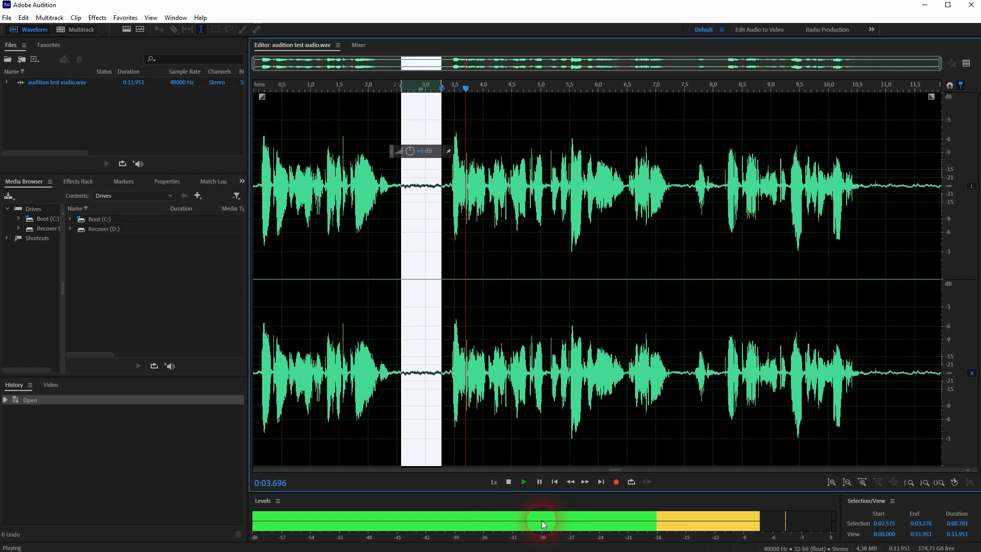
pyautogui.press('space')
pyautogui.moveTo(500, 90); pyautogui.dragTo(403, 109)
pyautogui.press('space')
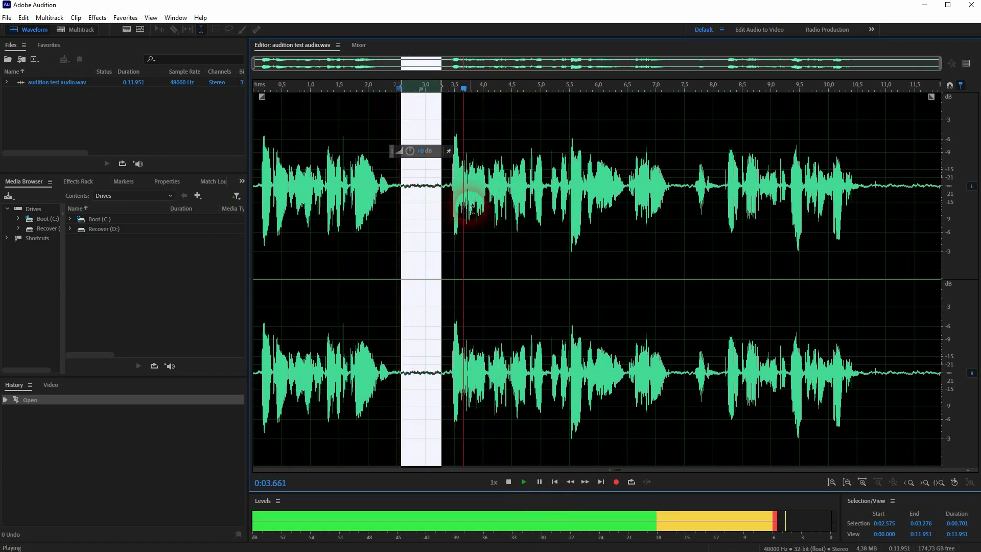
pyautogui.click(484, 86)
pyautogui.moveTo(488, 94); pyautogui.dragTo(428, 109)
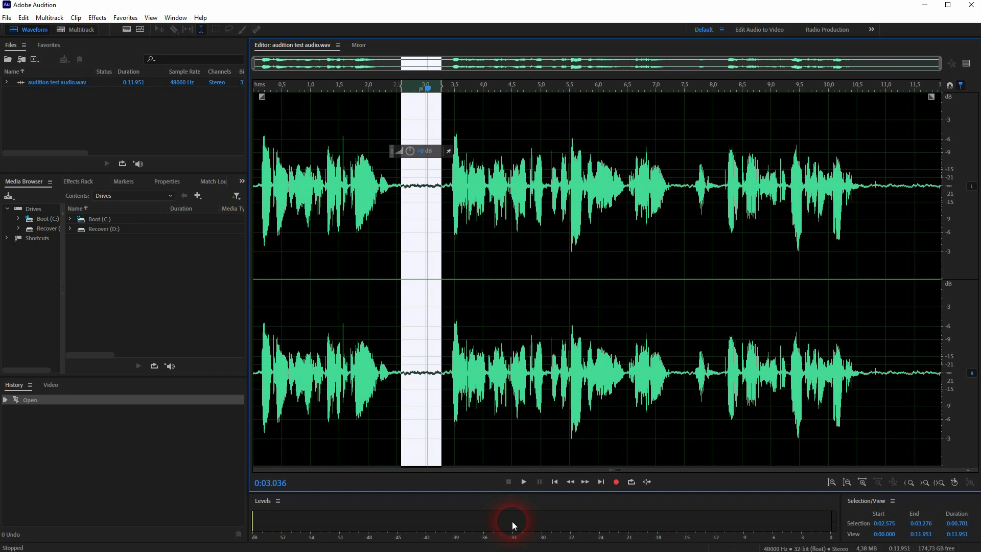
pyautogui.click(696, 211)
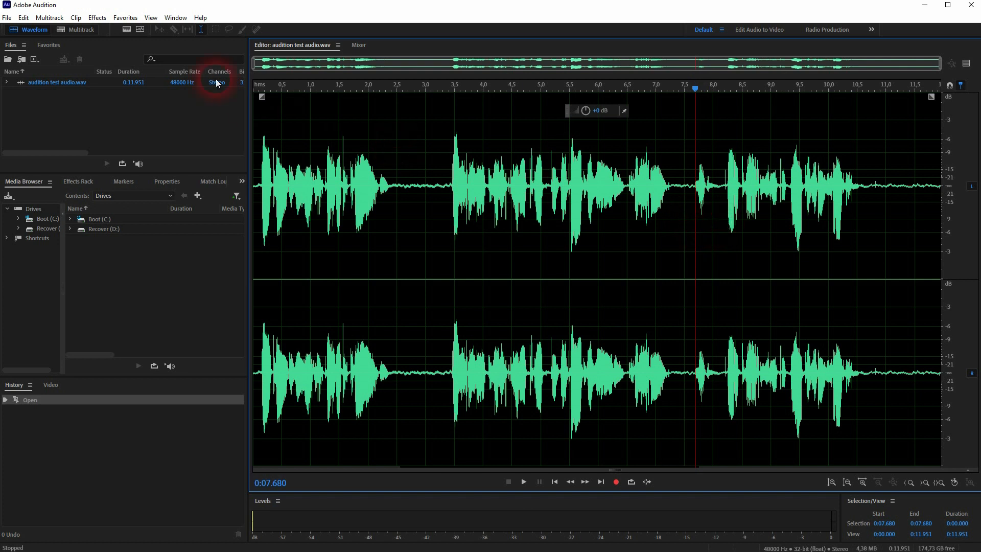
# - Open the Noise Reduction process effect and capture a noise print from the speech-free stretch at about 10.9 to 11.8 s
pyautogui.click(97, 17)
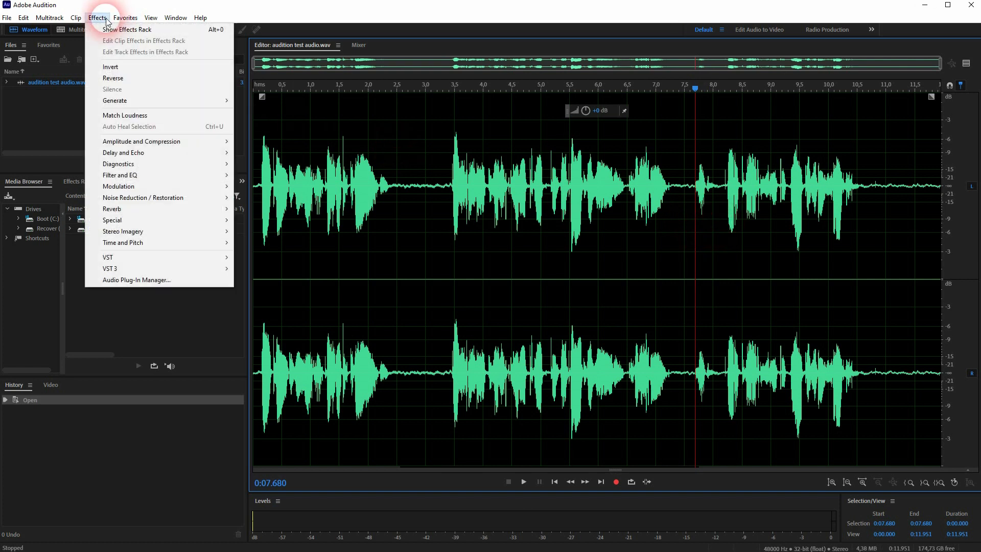
pyautogui.click(189, 198)
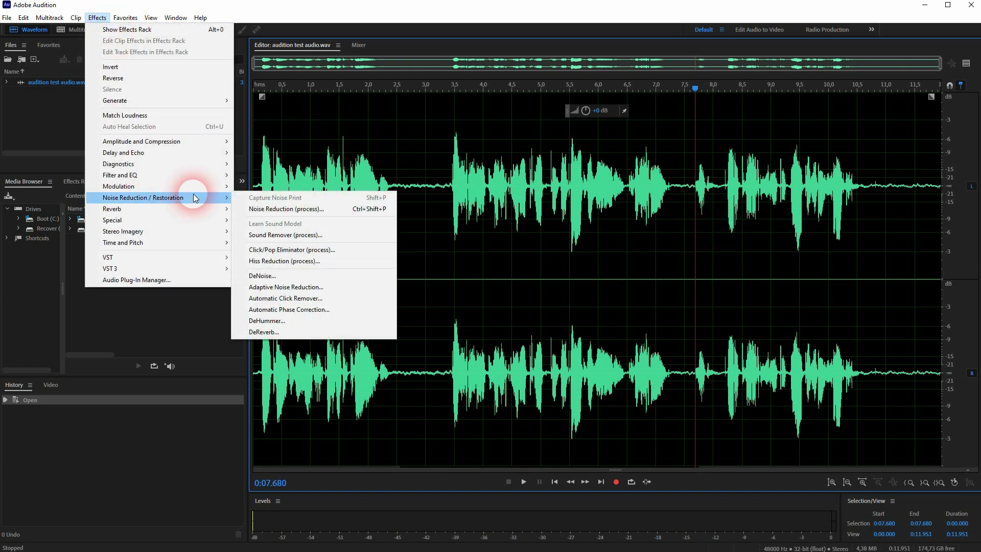
pyautogui.click(279, 211)
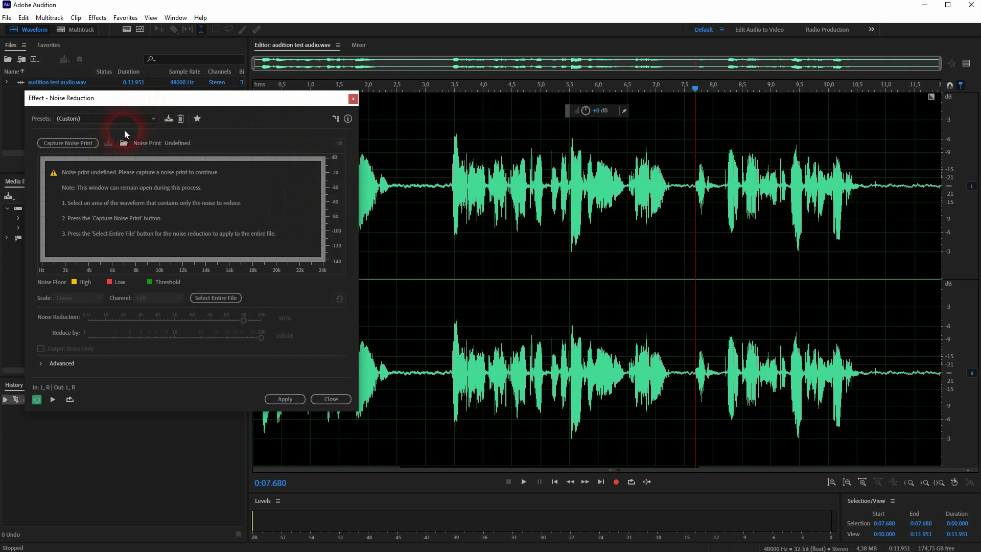
pyautogui.moveTo(883, 205); pyautogui.dragTo(927, 231)
pyautogui.moveTo(817, 230); pyautogui.dragTo(935, 243)
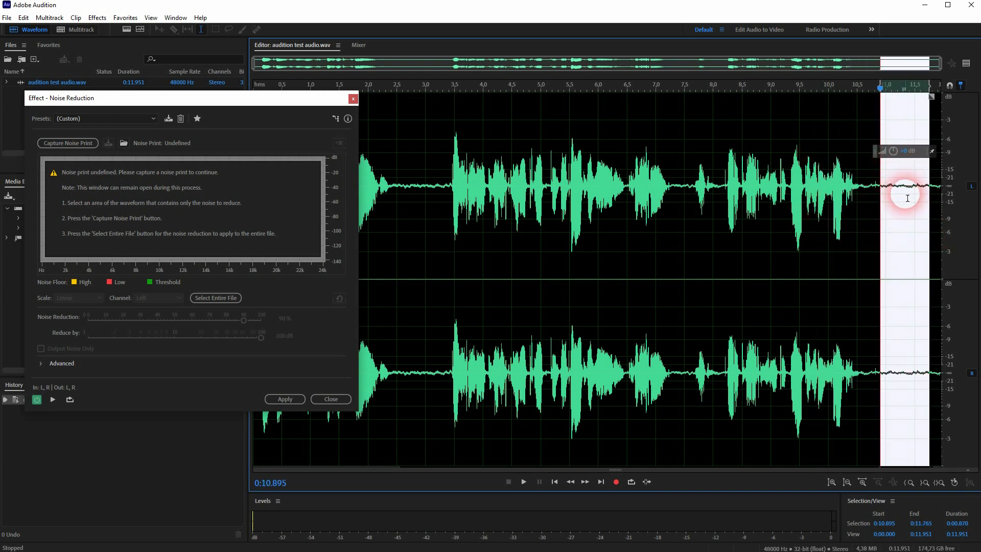
pyautogui.click(57, 146)
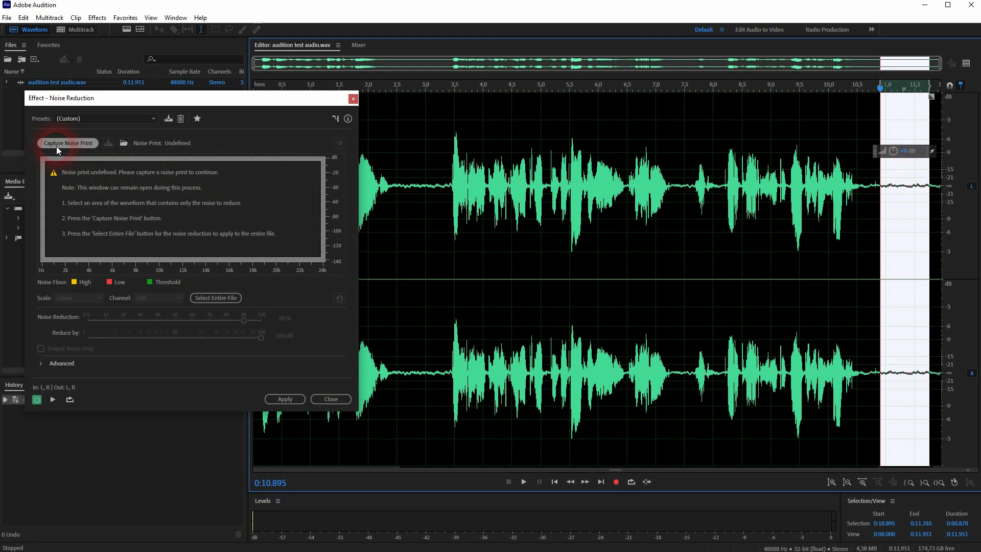
pyautogui.click(56, 146)
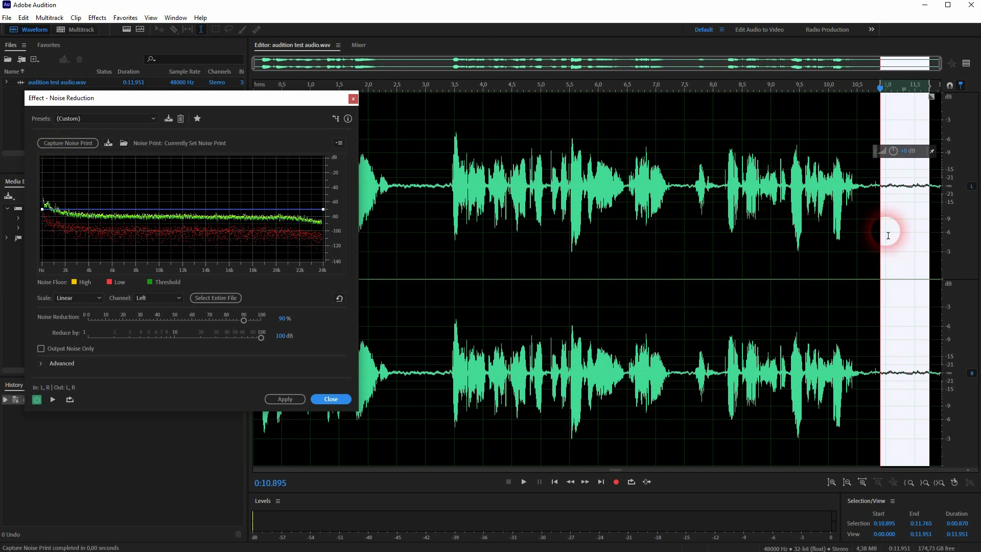
# - Try to capture a noise print from a selection only about 0.08 s long near 11.4 s
pyautogui.moveTo(910, 218); pyautogui.dragTo(914, 220)
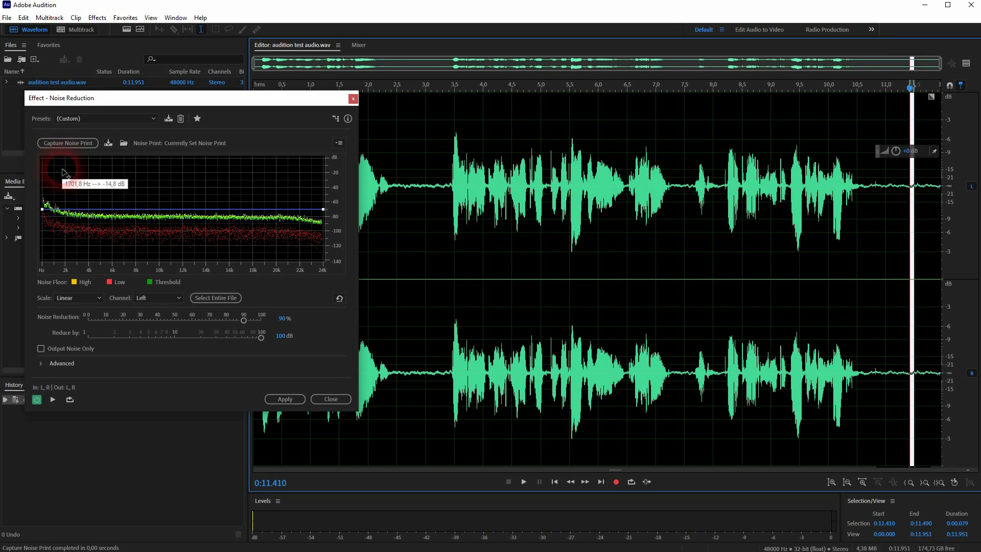
pyautogui.click(68, 144)
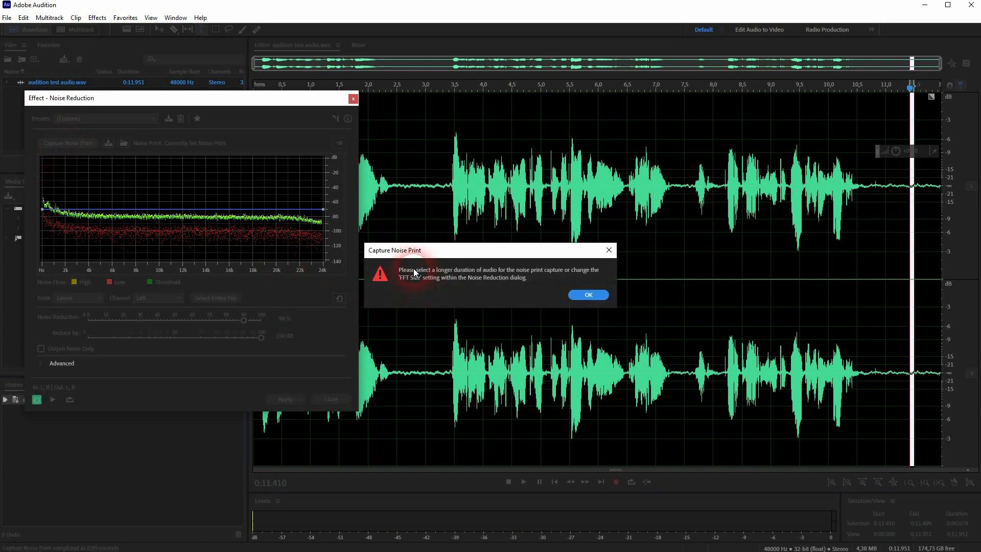
pyautogui.click(586, 294)
# - Capture a noise print from about 10.92 to 11.75 s and set Noise Reduction to 95%, keeping Reduce by at 100 dB
pyautogui.moveTo(882, 214); pyautogui.dragTo(929, 235)
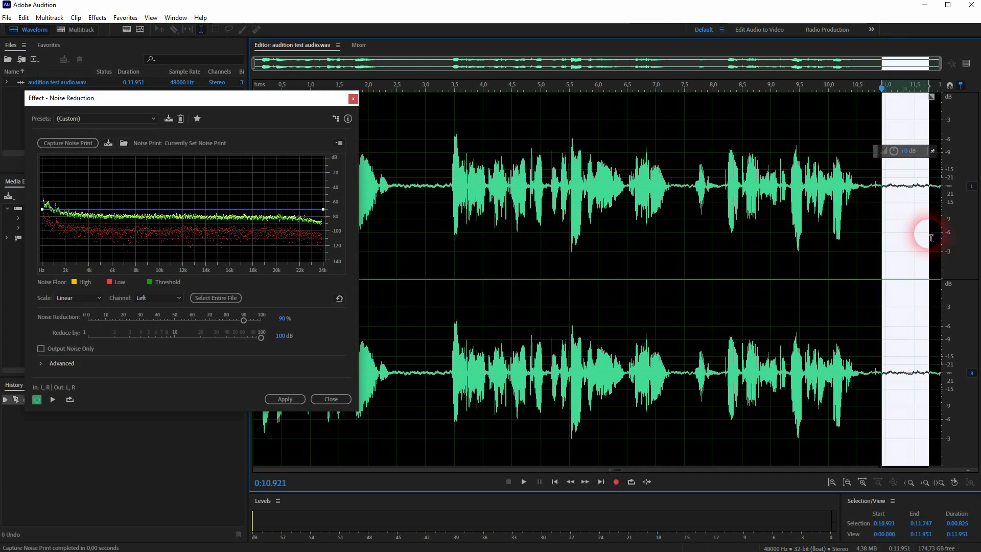
pyautogui.click(72, 143)
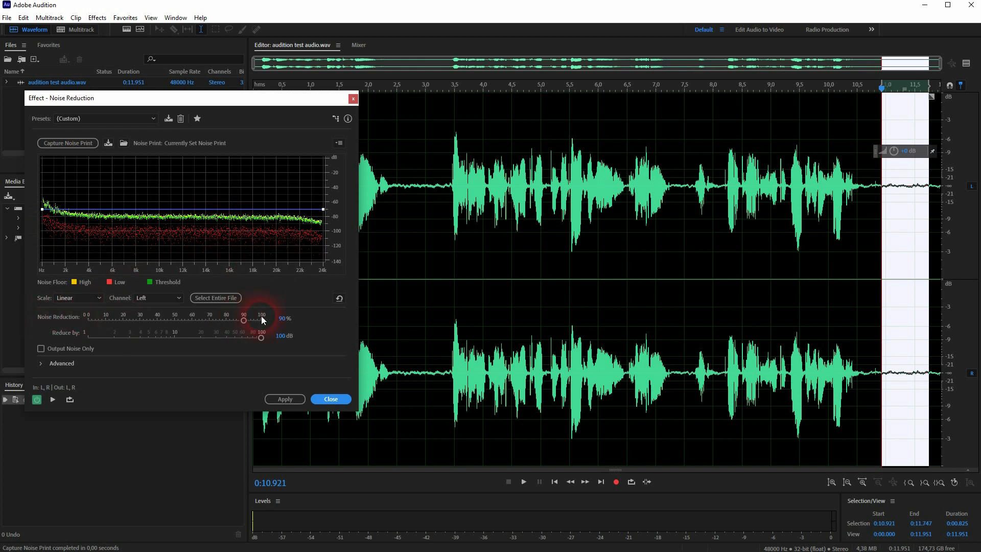
pyautogui.moveTo(247, 320)
pyautogui.mouseDown()
pyautogui.moveTo(216, 320)
pyautogui.moveTo(255, 326)
pyautogui.mouseUp()
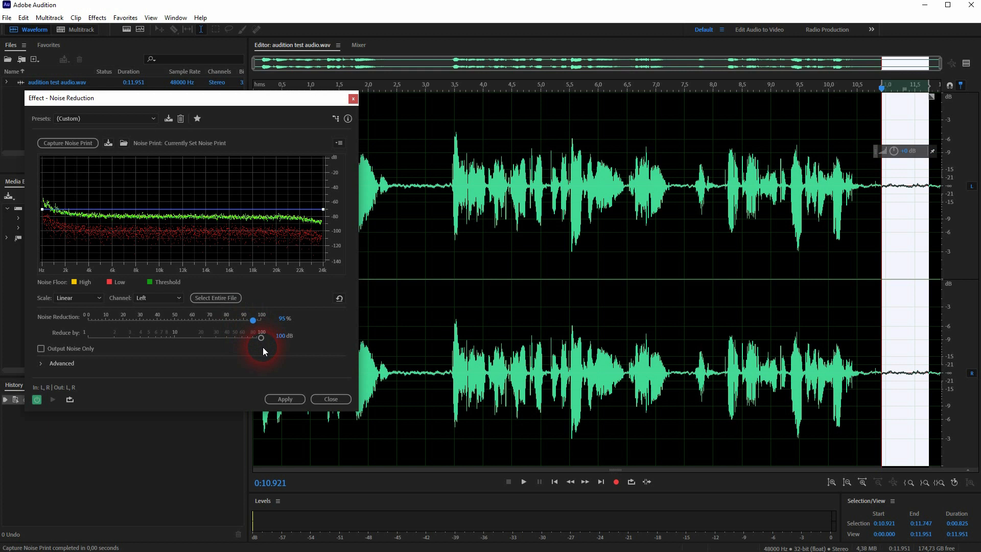
pyautogui.moveTo(264, 336); pyautogui.dragTo(170, 345)
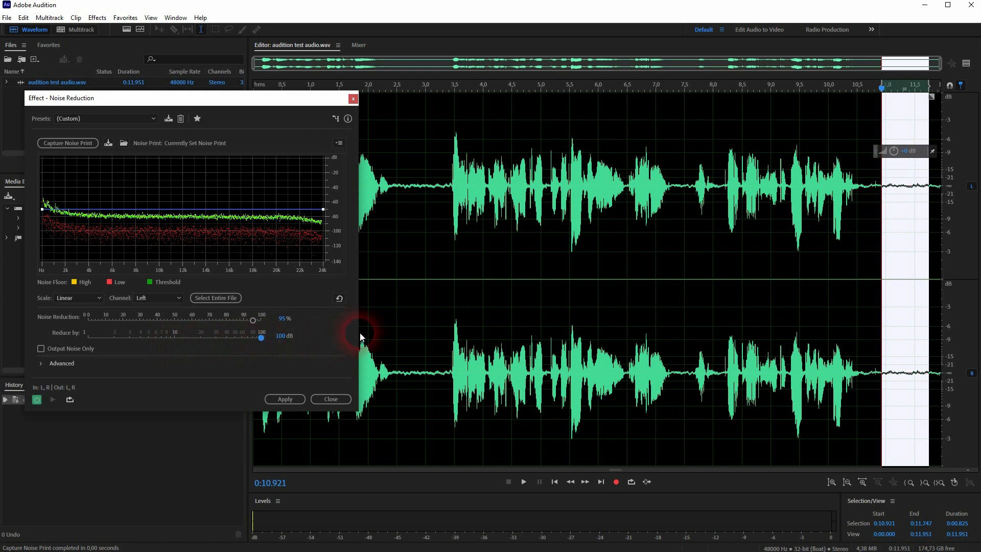
# - Apply the noise reduction to the entire file
pyautogui.click(234, 301)
pyautogui.click(222, 297)
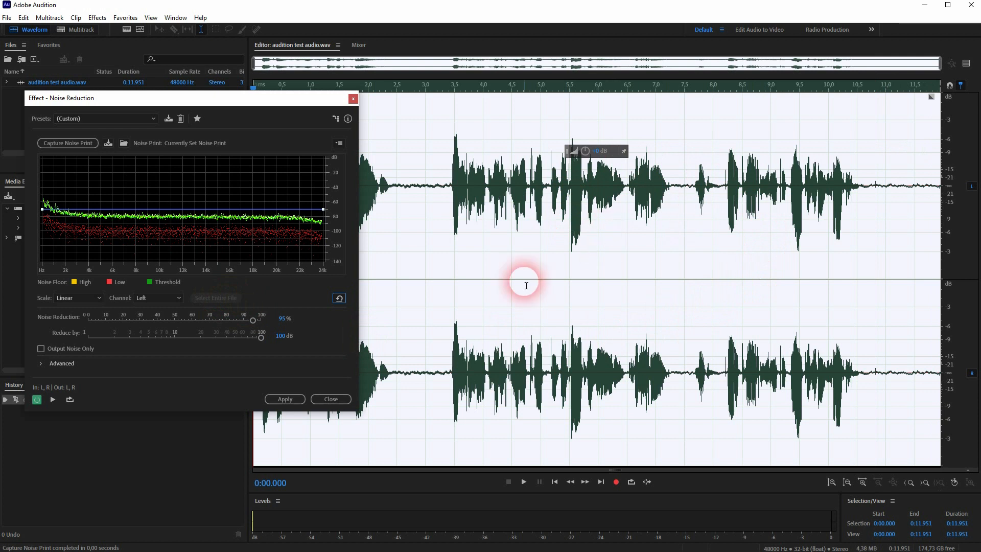
pyautogui.click(287, 402)
# - Inspect the pause near 3 s and the speech-free end of the waveform for remaining noise
pyautogui.moveTo(412, 212); pyautogui.dragTo(445, 217)
pyautogui.click(890, 202)
pyautogui.moveTo(892, 202); pyautogui.dragTo(936, 220)
# - Capture a new noise print from the pause at about 2.6 to 3.2 s and apply Noise Reduction to the entire file again
pyautogui.moveTo(405, 206); pyautogui.dragTo(424, 227)
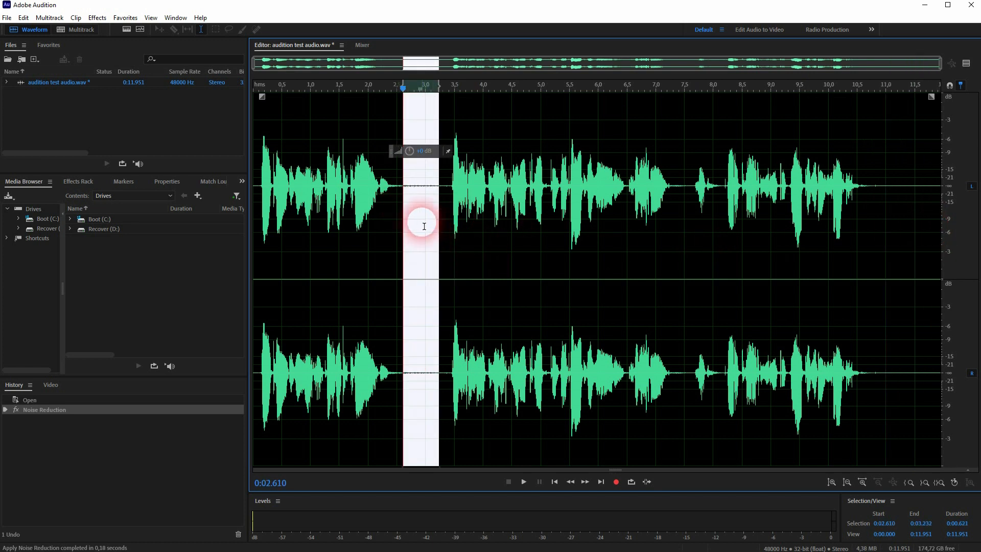
pyautogui.click(97, 17)
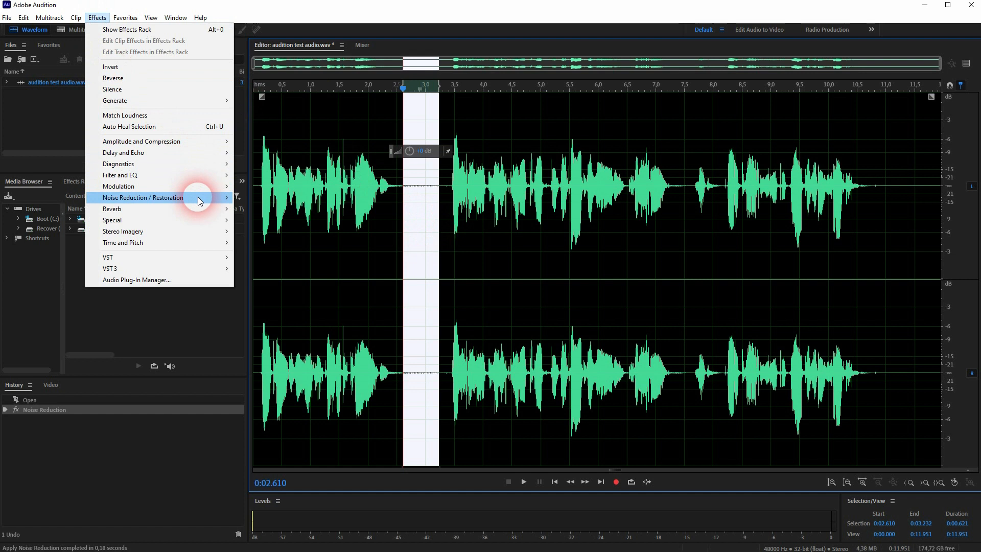
pyautogui.click(306, 204)
pyautogui.click(71, 144)
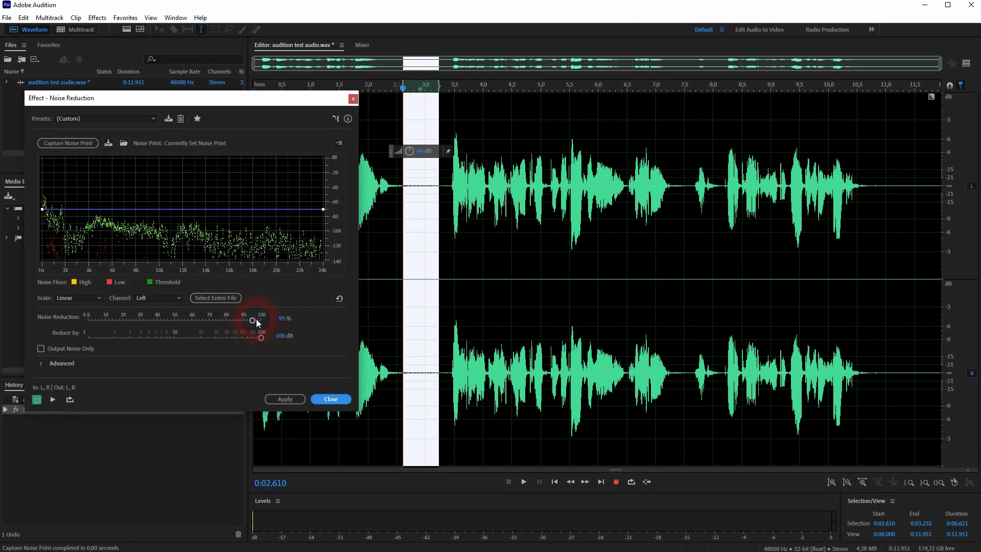
pyautogui.click(219, 297)
pyautogui.click(287, 398)
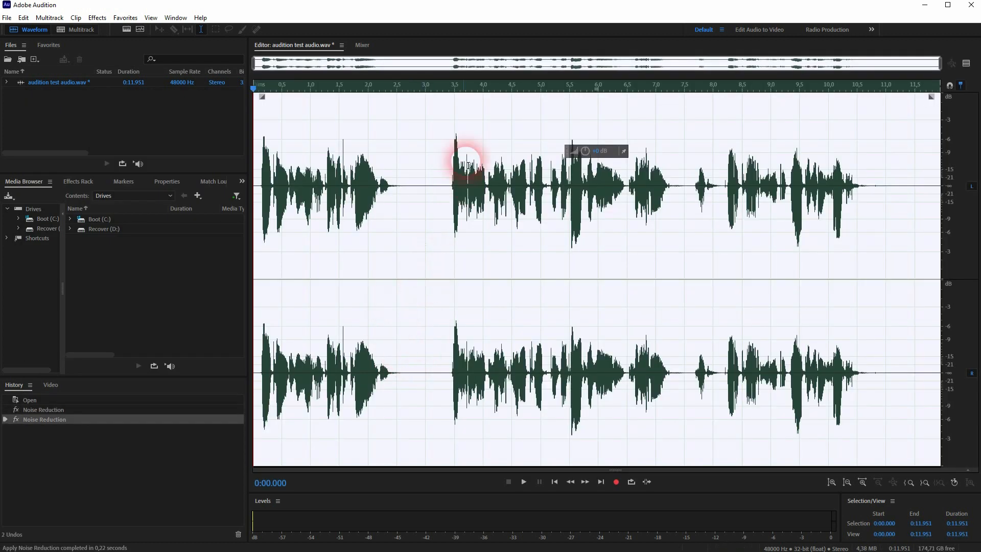
# - Inspect the cleaned pauses in the waveform and play the recording from the start
pyautogui.moveTo(886, 212); pyautogui.dragTo(923, 218)
pyautogui.moveTo(402, 208); pyautogui.dragTo(443, 215)
pyautogui.click(433, 209)
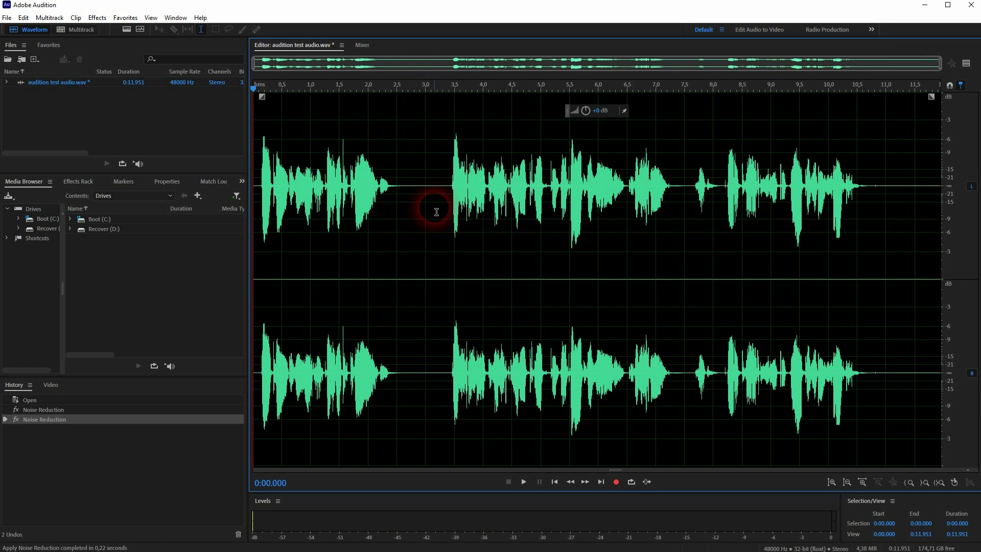
pyautogui.press('space')
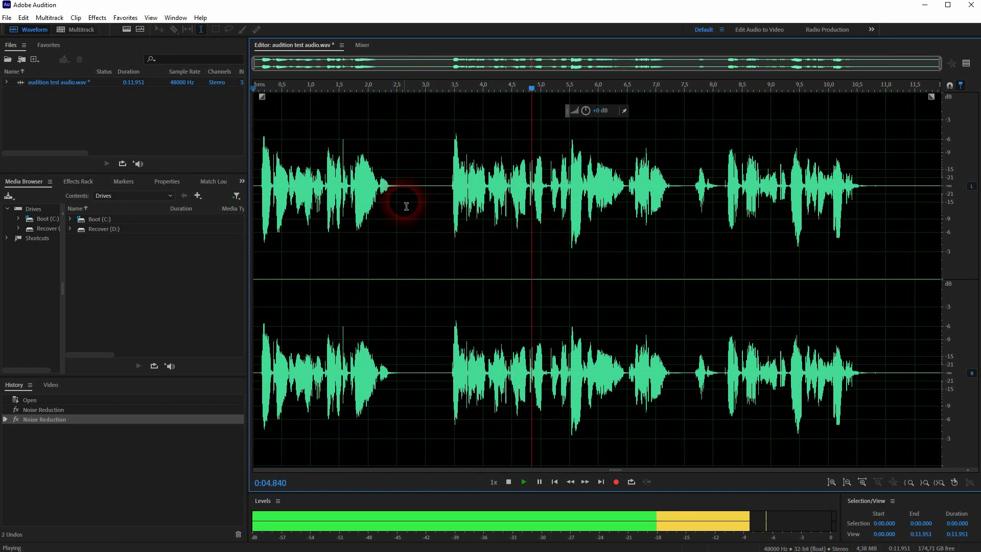
pyautogui.press('space')
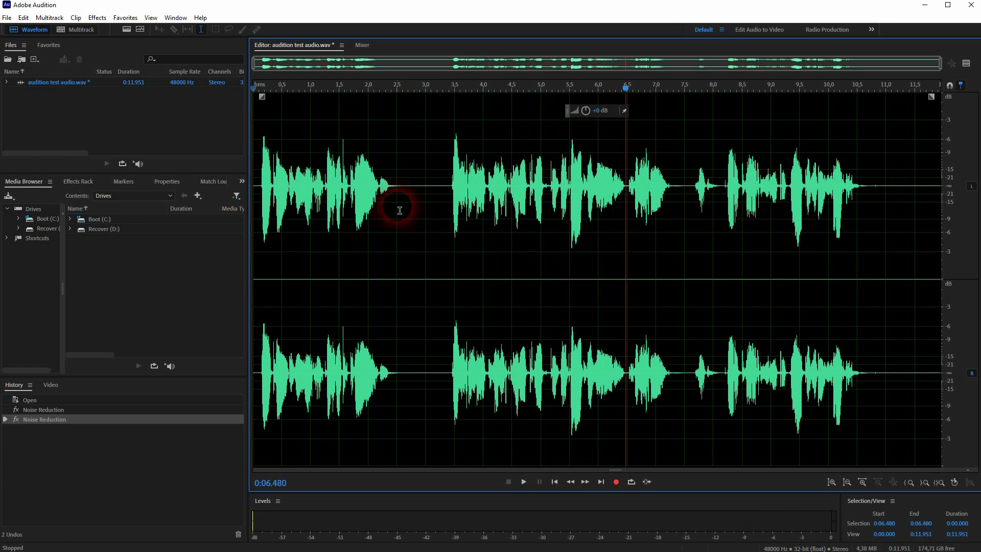
# - Play and scrub through the pause at about 2.5 to 3.3 s to check its level, and clear the selection
pyautogui.moveTo(400, 210); pyautogui.dragTo(444, 237)
pyautogui.press('space')
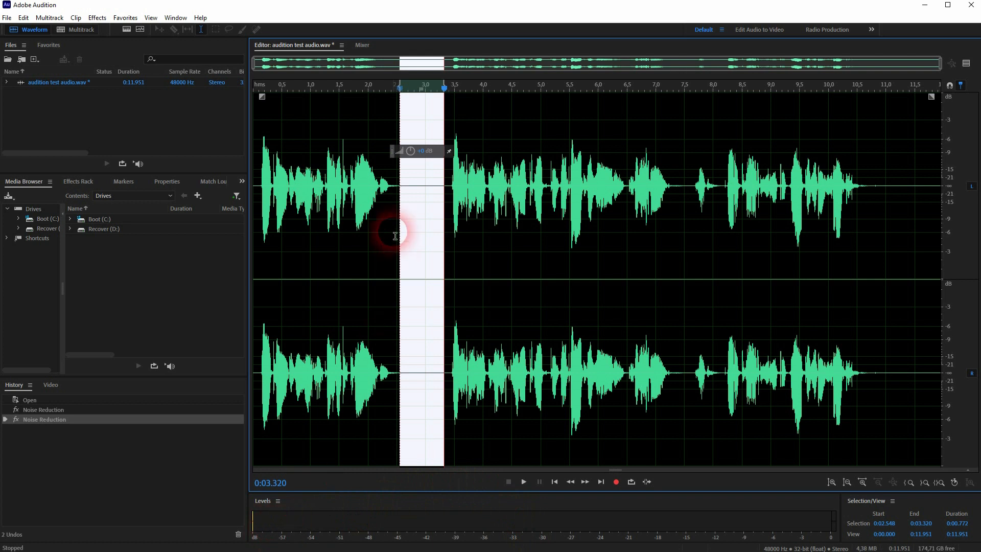
pyautogui.click(425, 208)
pyautogui.moveTo(424, 208)
pyautogui.mouseDown()
pyautogui.moveTo(394, 208)
pyautogui.moveTo(405, 209)
pyautogui.mouseUp()
pyautogui.moveTo(406, 87)
pyautogui.mouseDown()
pyautogui.moveTo(419, 99)
pyautogui.moveTo(405, 92)
pyautogui.mouseUp()
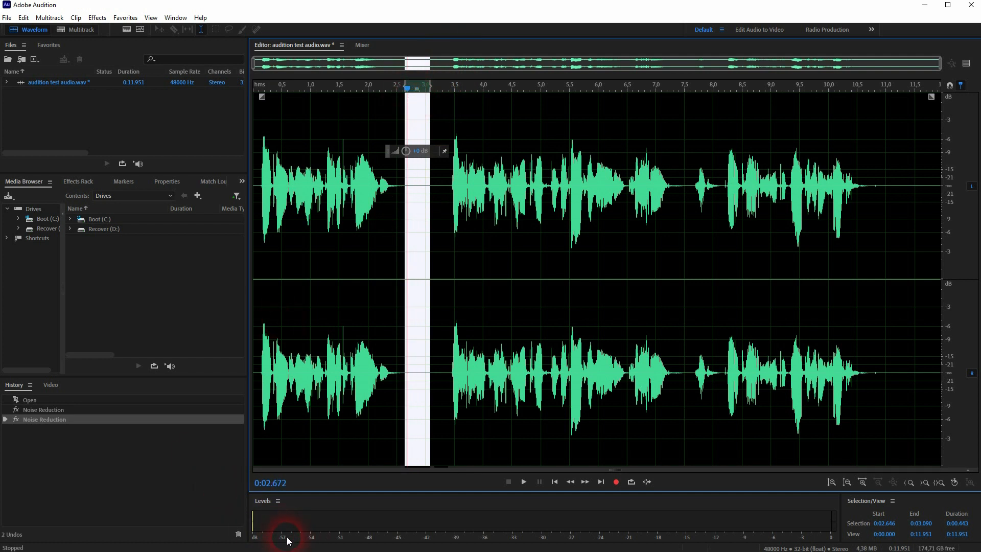
pyautogui.click(611, 317)
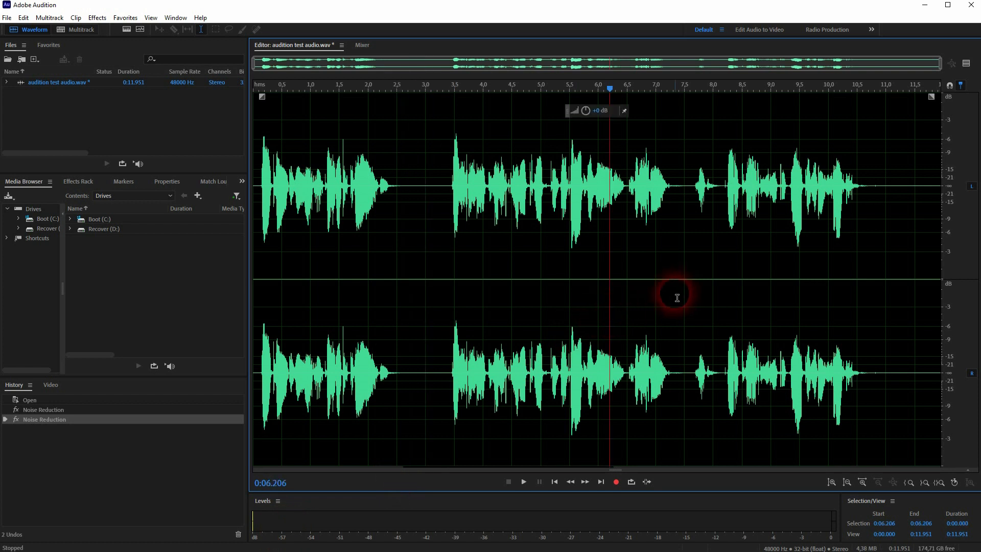